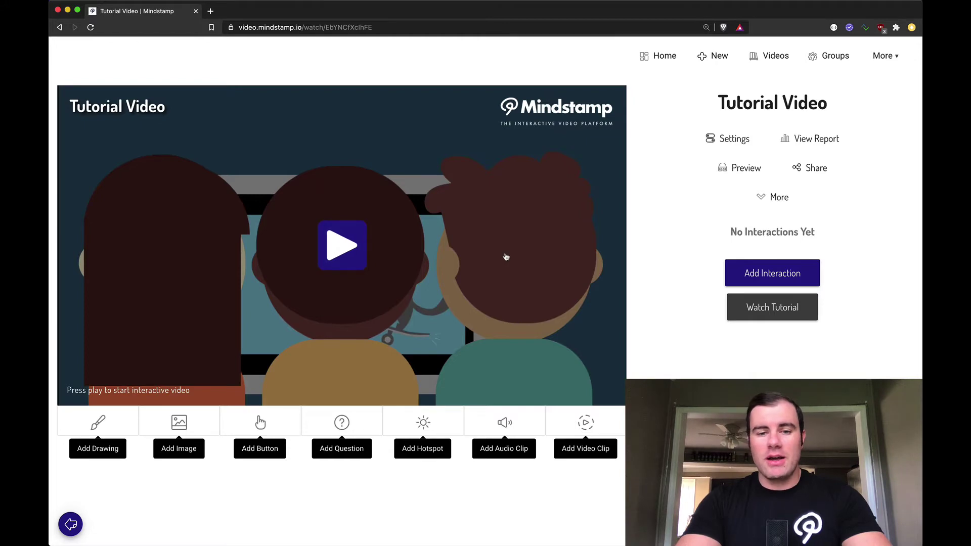
# Play the Tutorial Video and begin a new question at the 0:07 mark
pyautogui.click(506, 257)
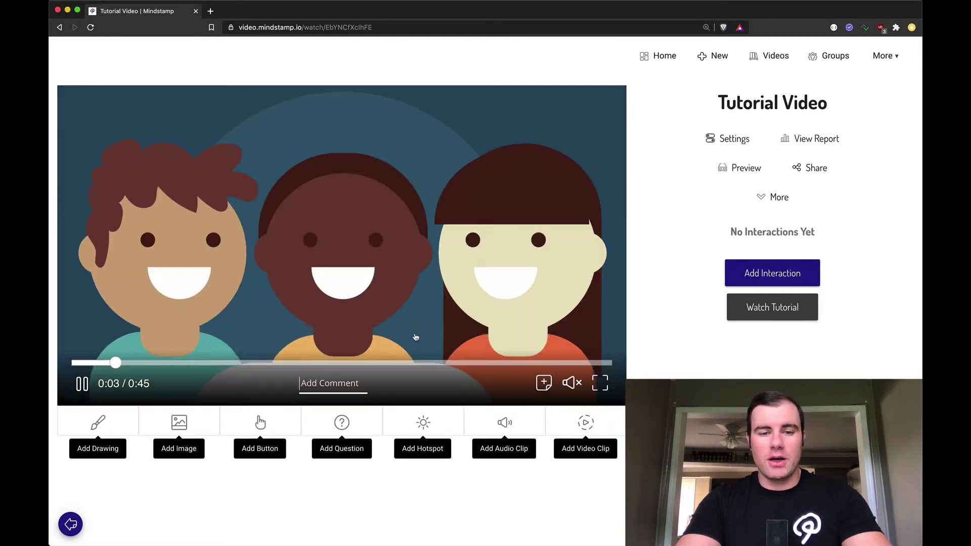
pyautogui.click(362, 428)
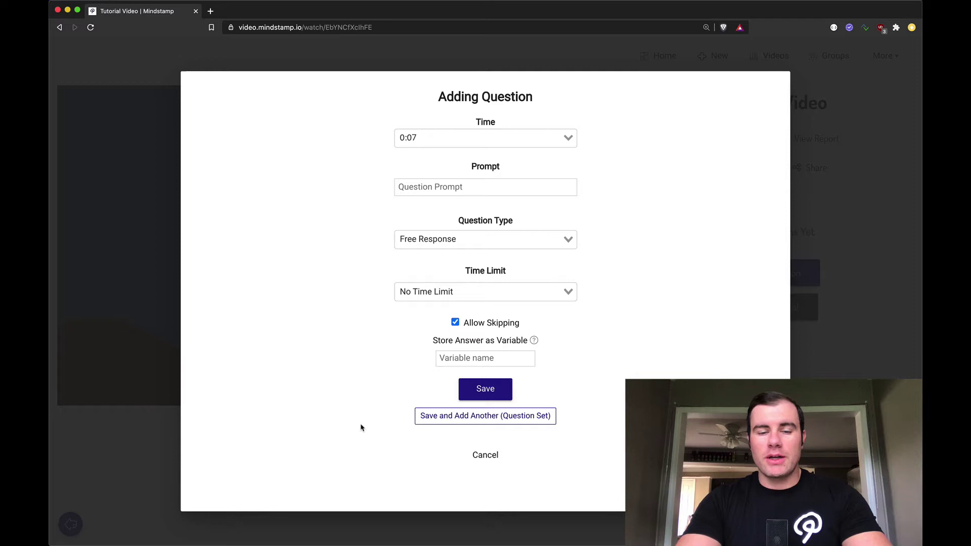
# Show the question type list, including Free Response, Multiple Choice and Dropdown Select
pyautogui.click(510, 239)
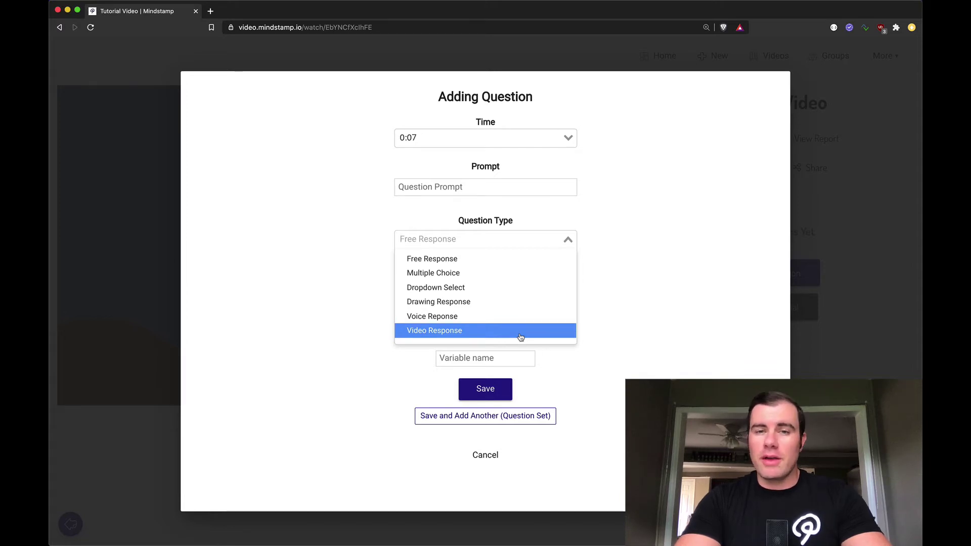
# Save a Free Response question 'How are you today?' with a 10-second limit and variable 'mood'
pyautogui.click(522, 263)
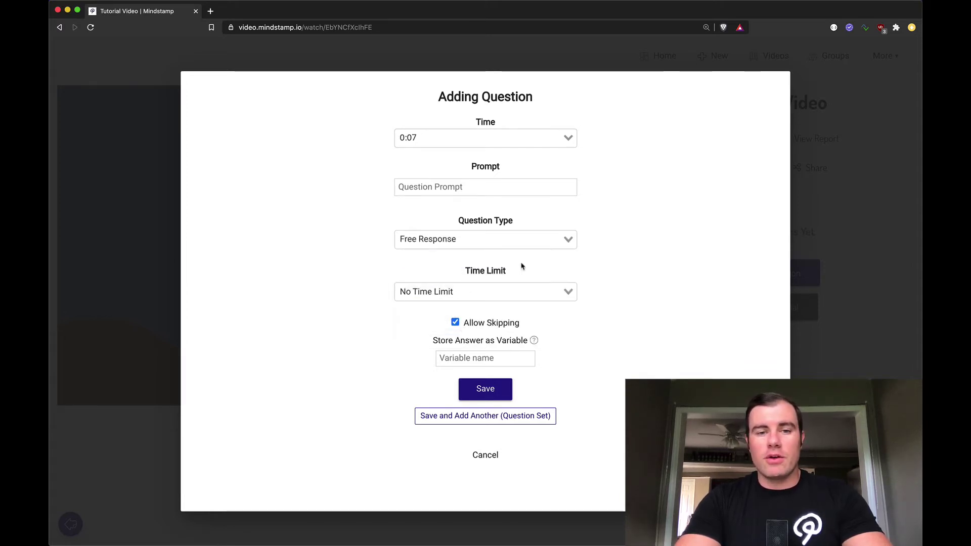
pyautogui.click(492, 187)
pyautogui.write('How are you to')
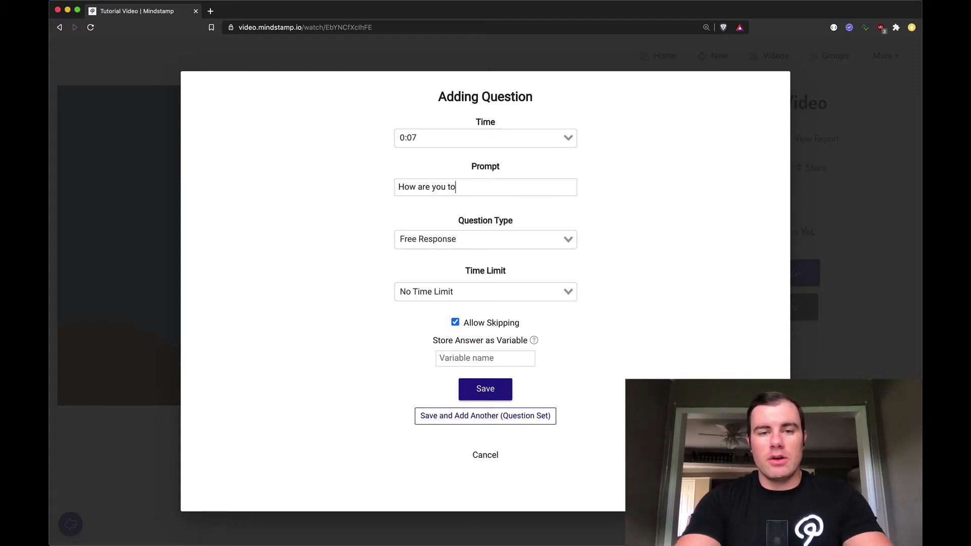
pyautogui.write('day?')
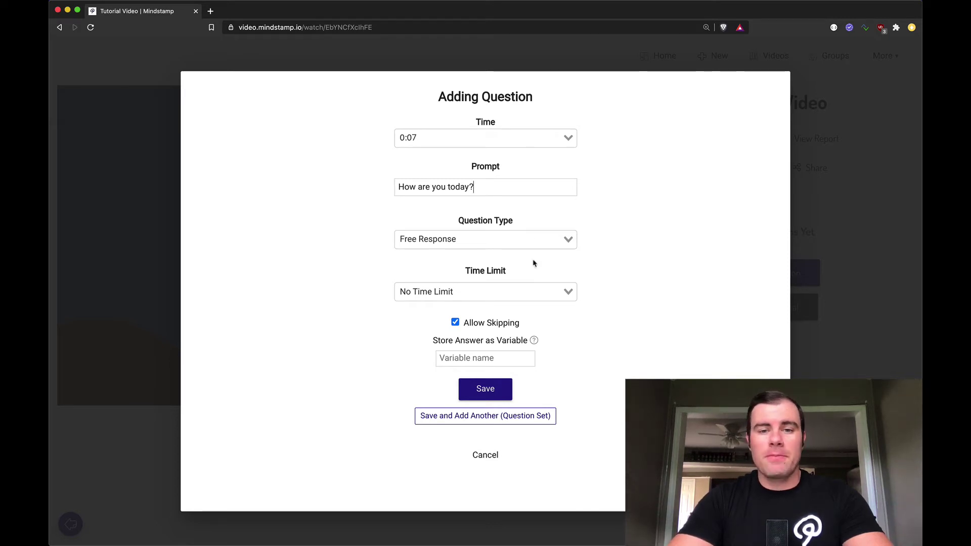
pyautogui.click(532, 295)
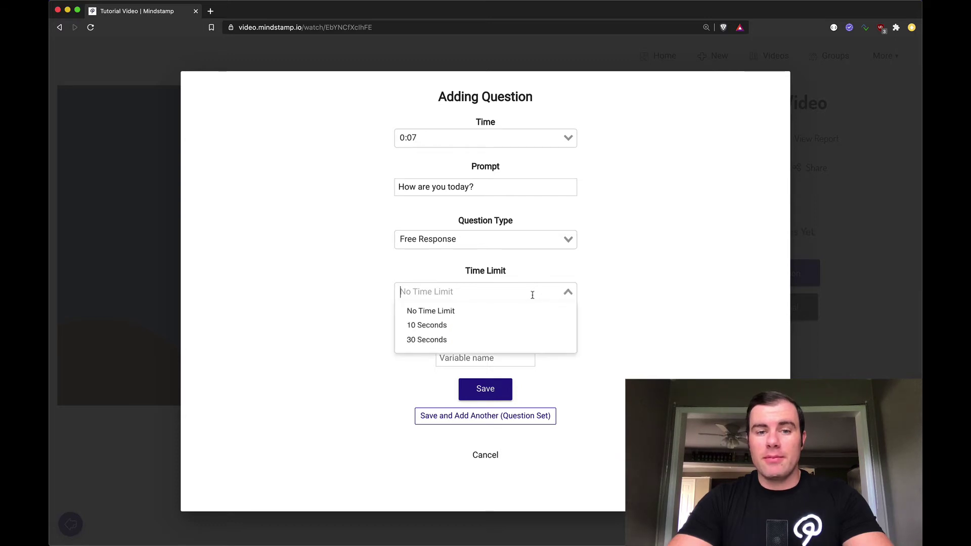
pyautogui.click(525, 332)
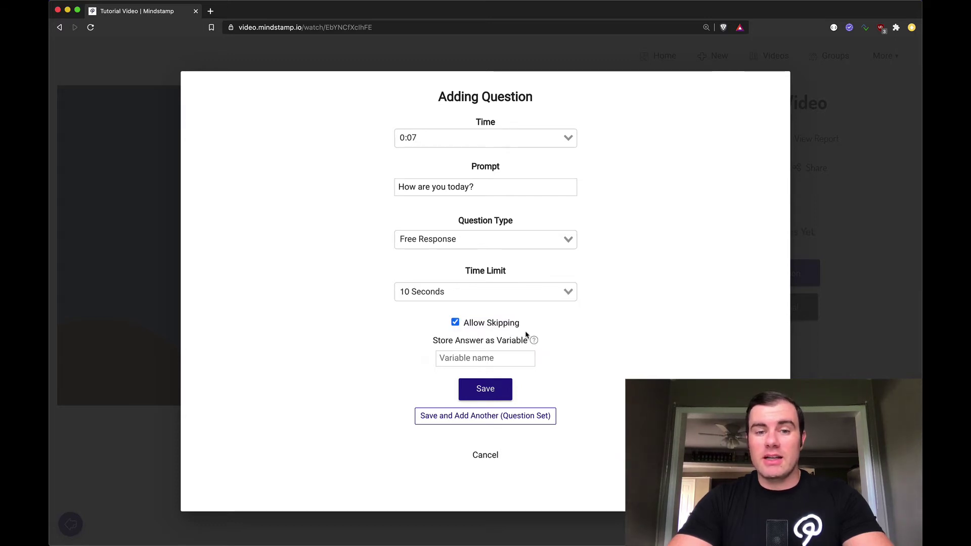
pyautogui.click(455, 323)
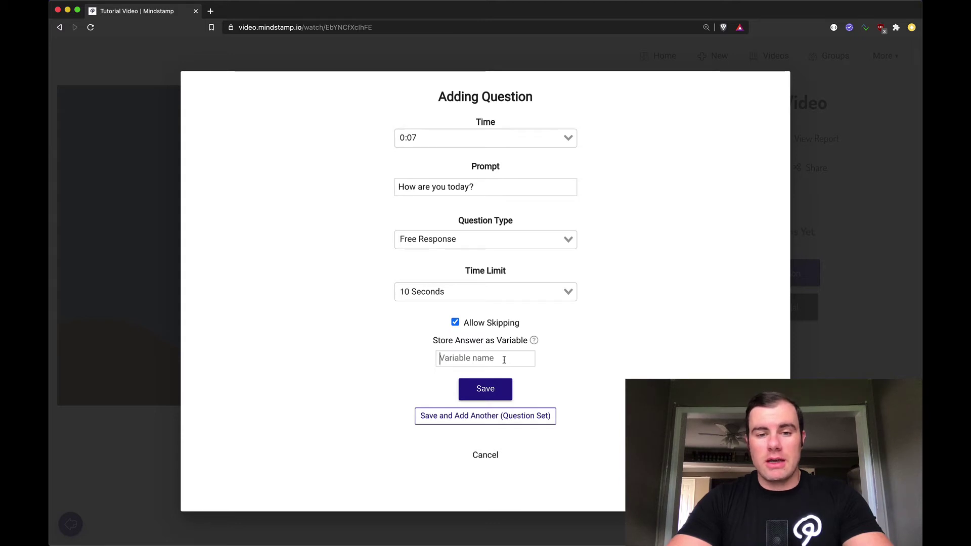
pyautogui.write('mood')
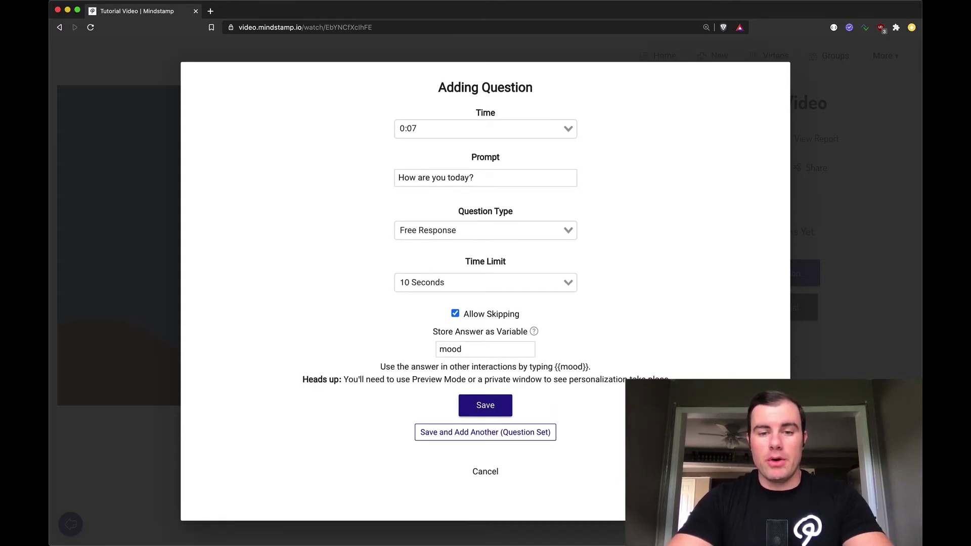
pyautogui.click(497, 412)
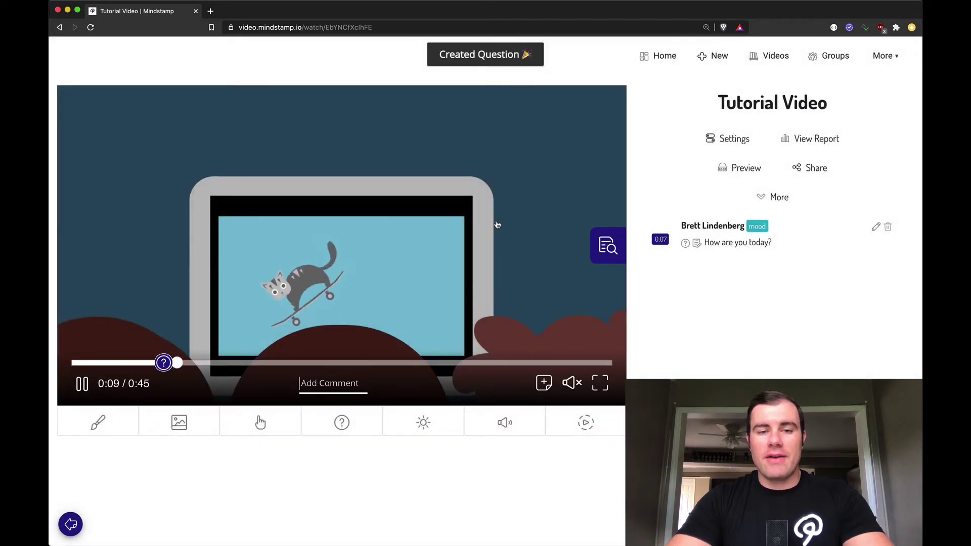
pyautogui.click(497, 225)
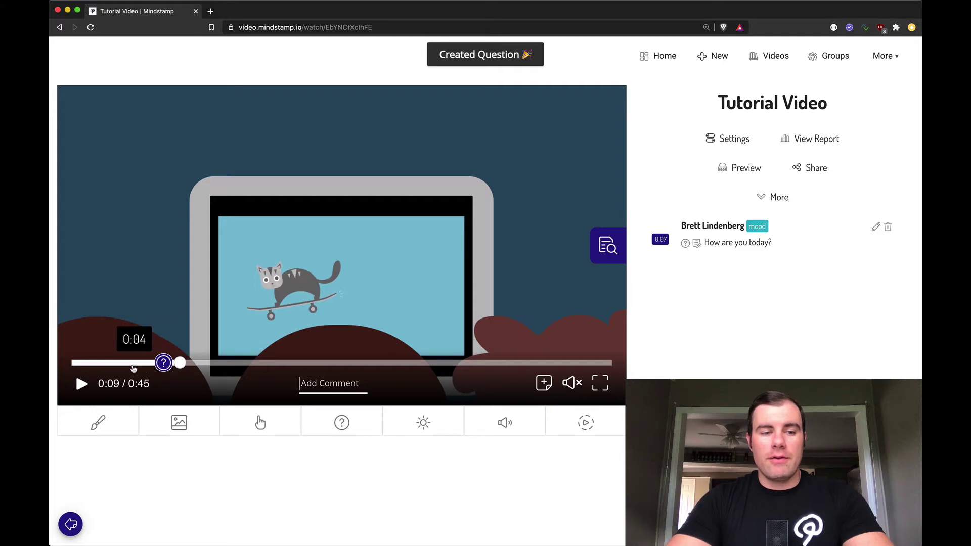
pyautogui.click(135, 363)
pyautogui.click(156, 267)
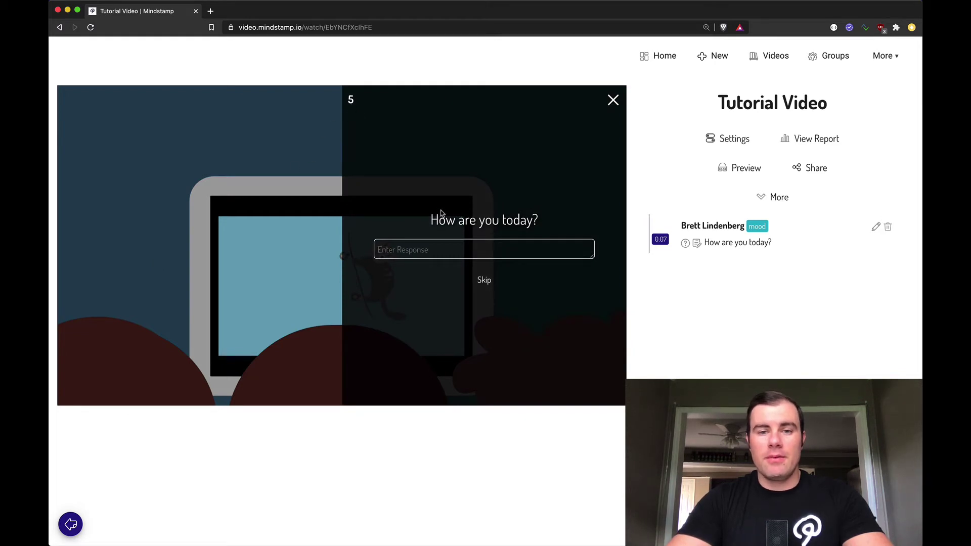
pyautogui.click(485, 282)
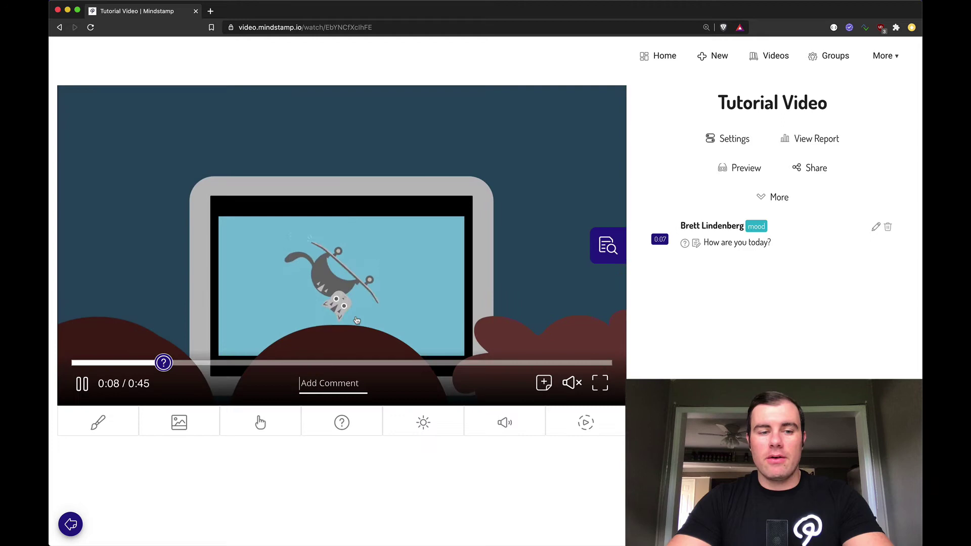
# Add a Multiple Choice question with the prompt 'Whats your favorite food?'
pyautogui.click(342, 422)
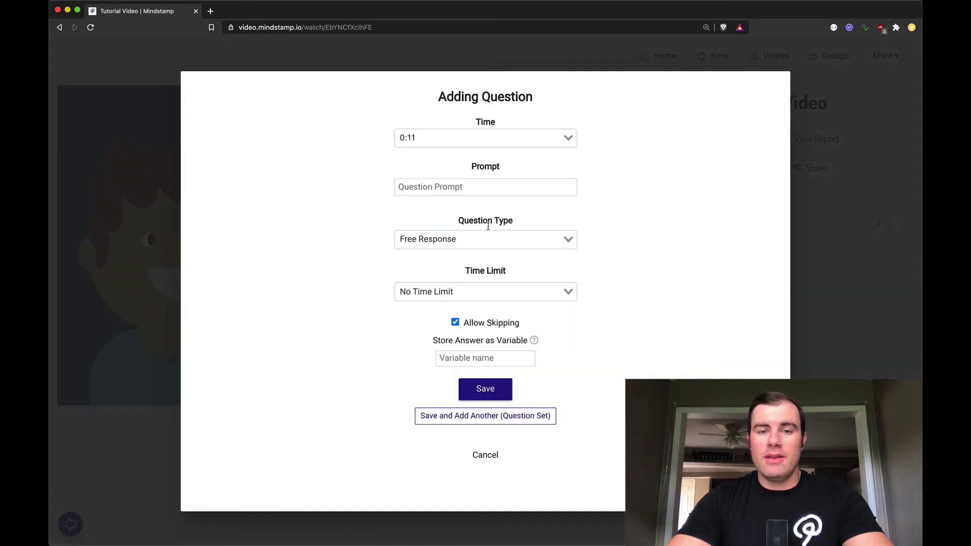
pyautogui.click(489, 239)
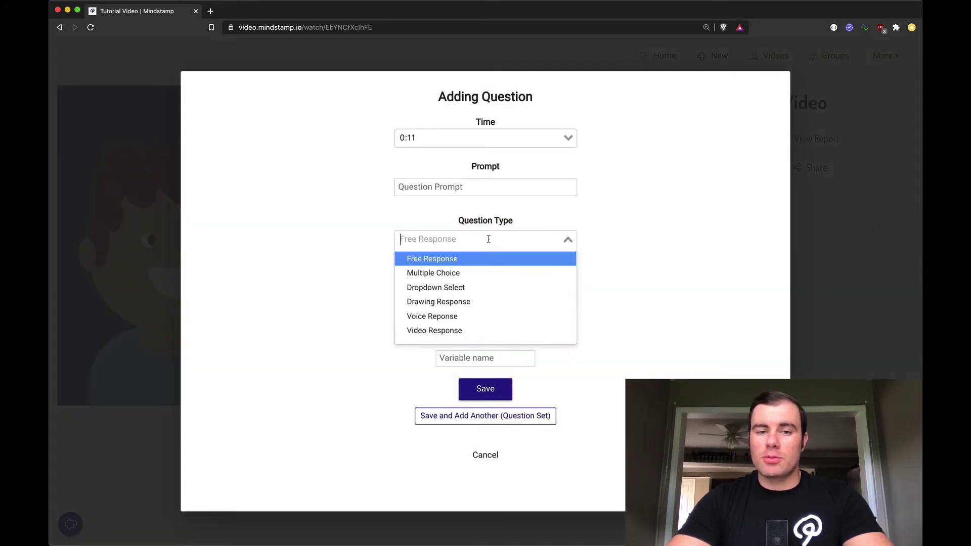
pyautogui.click(488, 273)
pyautogui.scroll(-4, 495, 231)
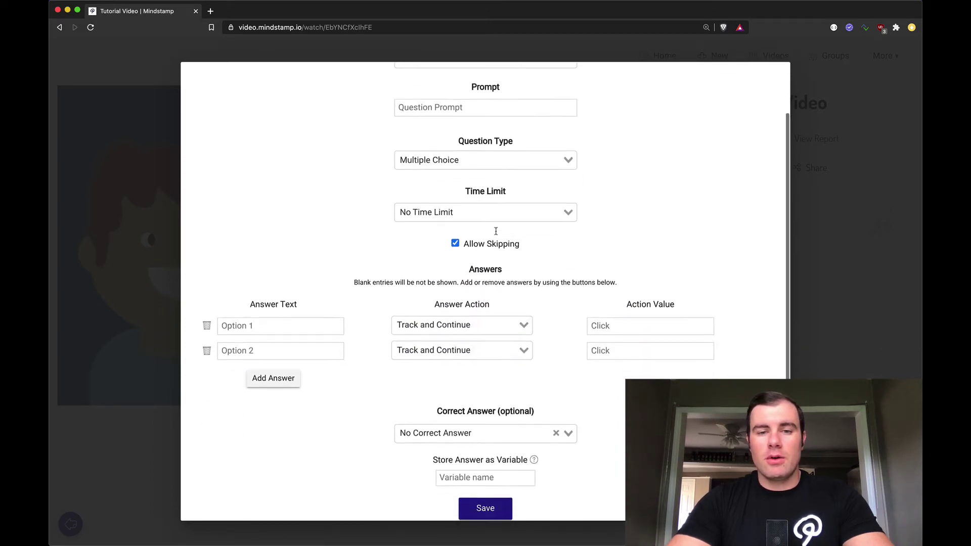
pyautogui.scroll(-1, 496, 234)
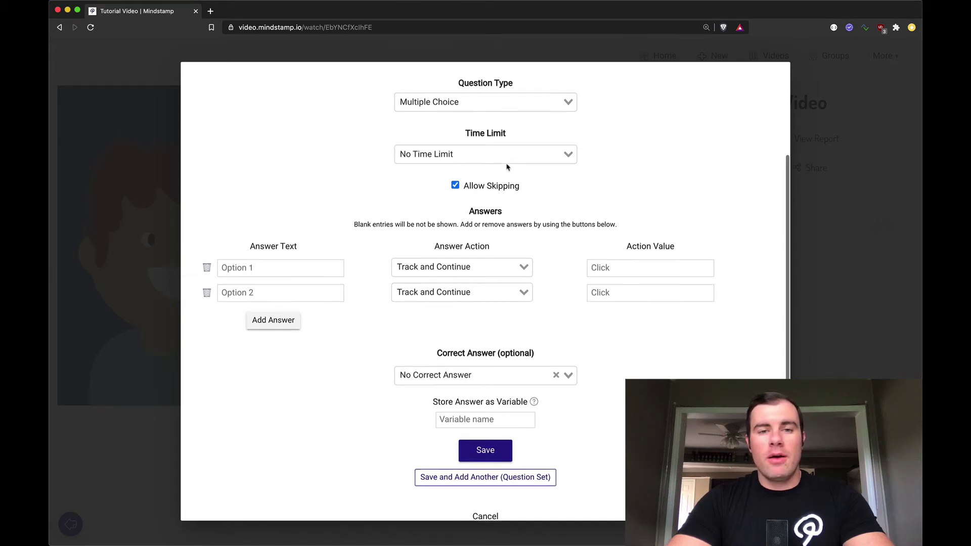
pyautogui.scroll(4, 506, 165)
pyautogui.click(470, 145)
pyautogui.write('What')
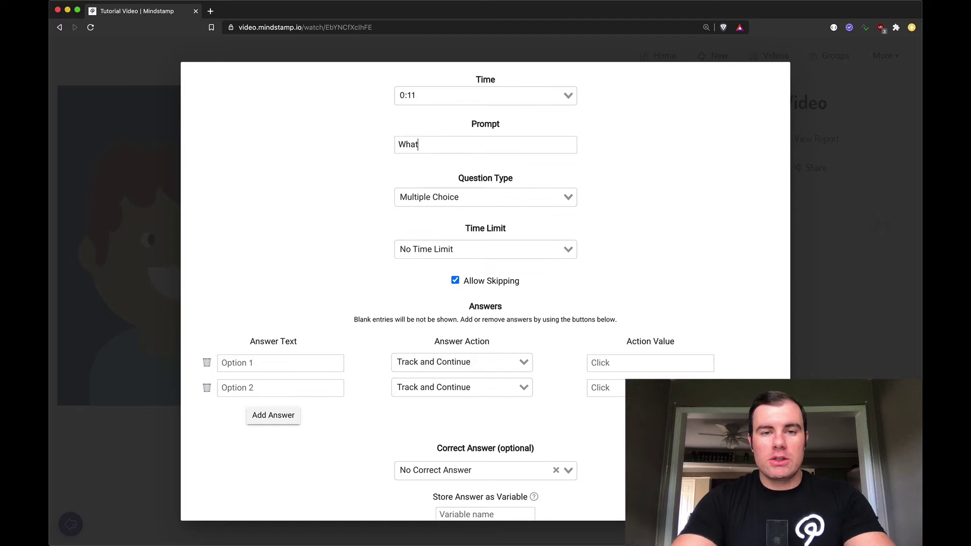
pyautogui.write('s your favorite food?')
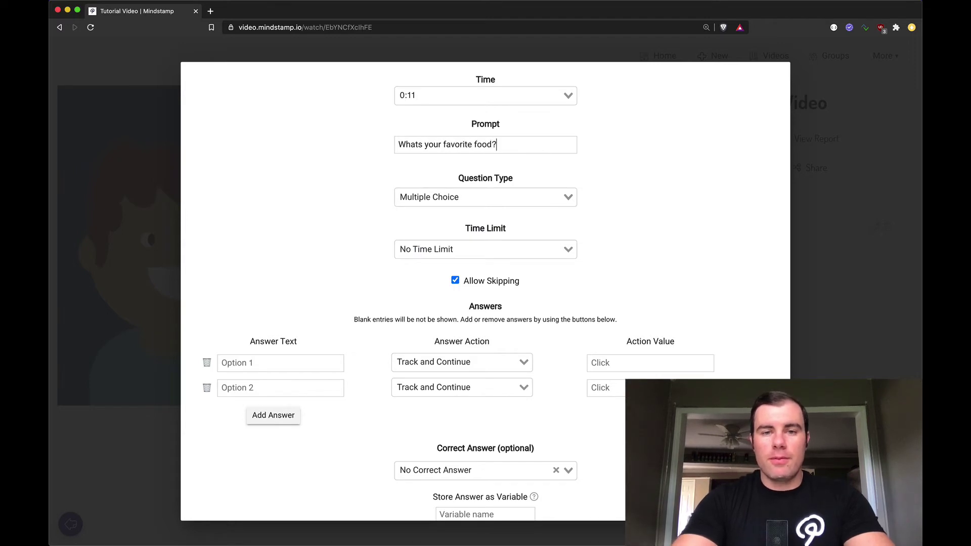
# Fill in four answers: Pizza, Steak, Sushi and Popcorn
pyautogui.scroll(-2, 390, 216)
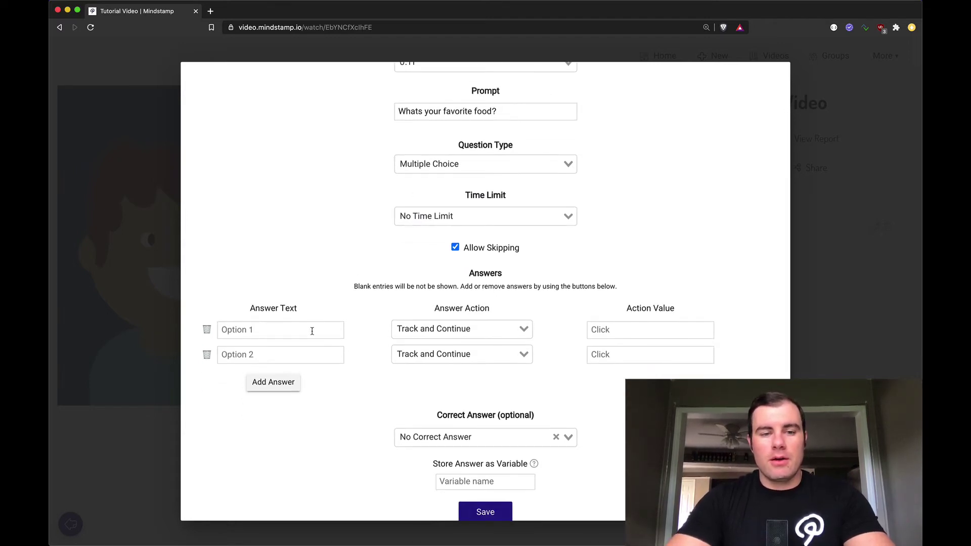
pyautogui.click(324, 329)
pyautogui.write('Pizza')
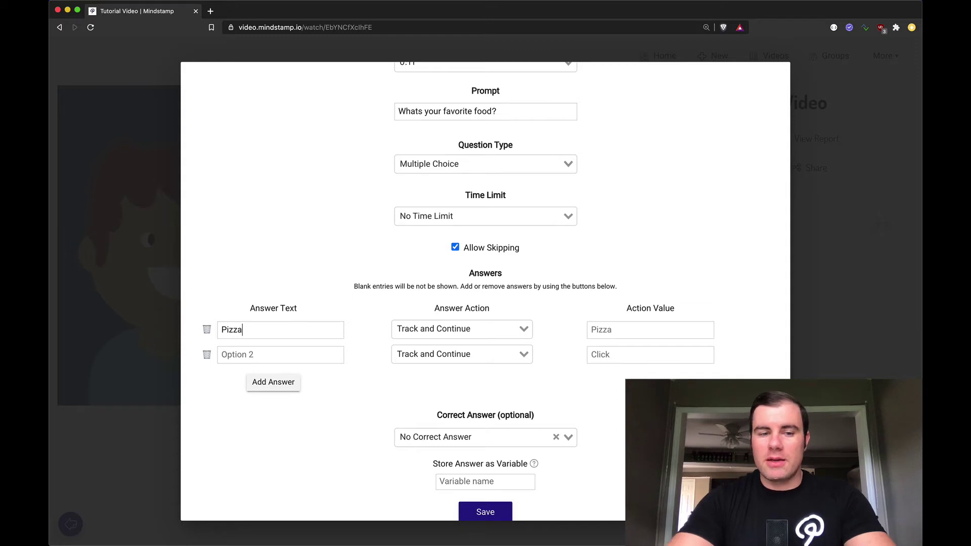
pyautogui.click(317, 356)
pyautogui.write('Steak')
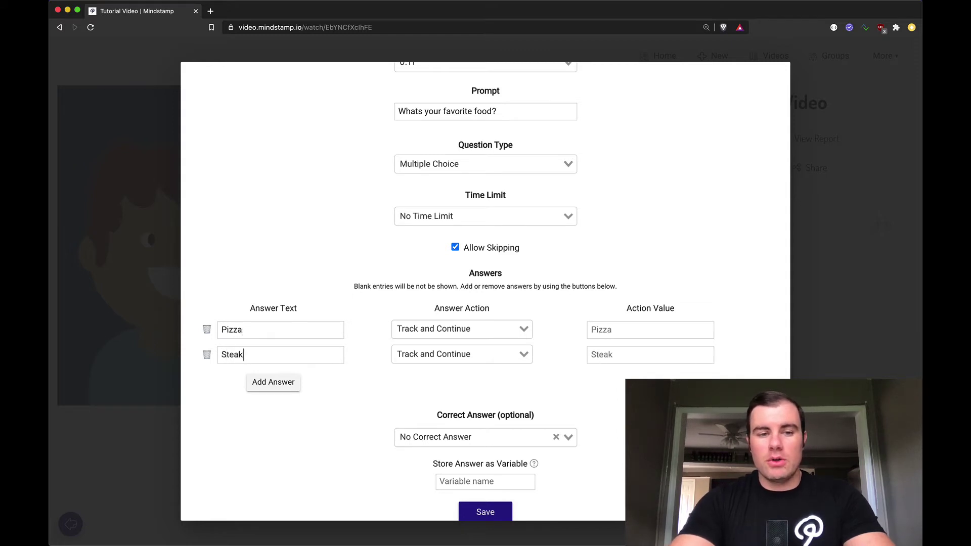
pyautogui.click(284, 381)
pyautogui.click(284, 380)
pyautogui.write('S')
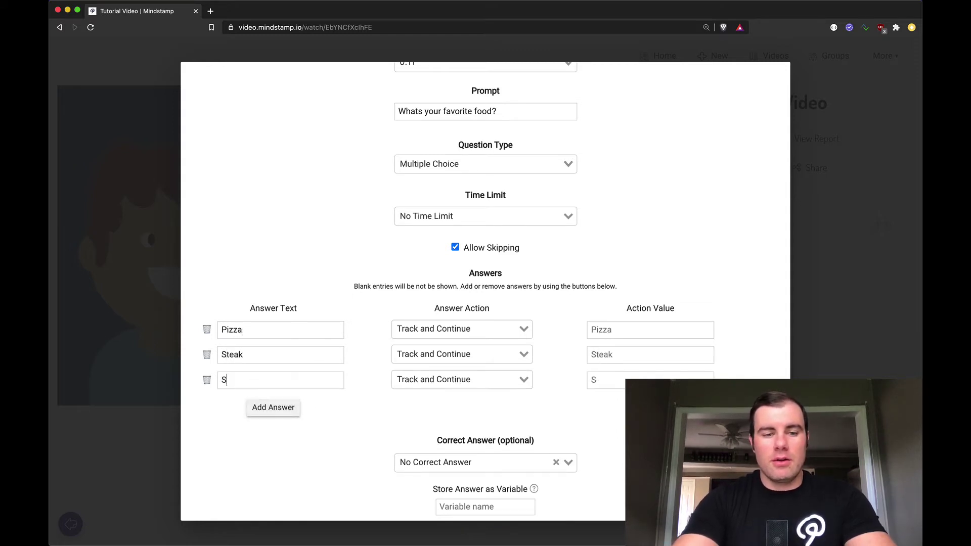
pyautogui.write('ushi')
pyautogui.click(296, 407)
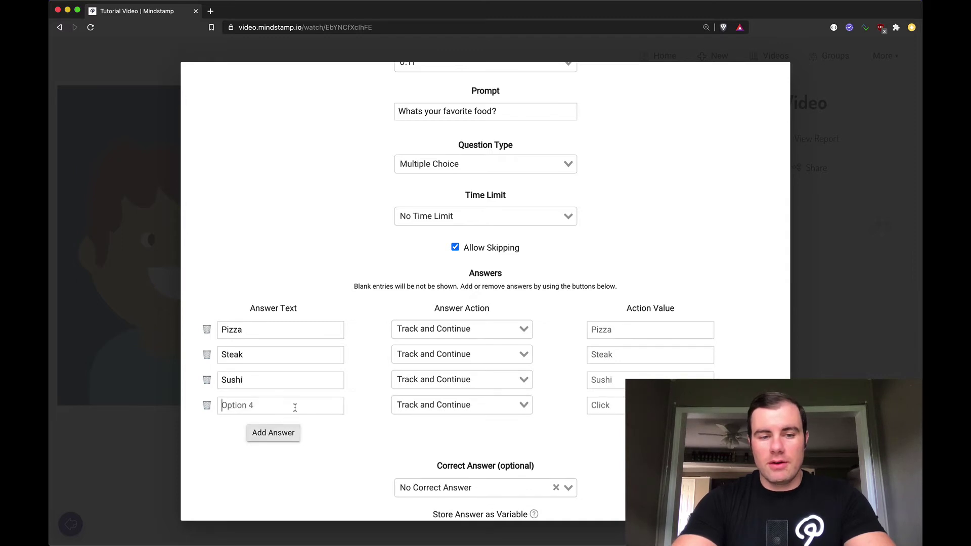
pyautogui.click(295, 405)
pyautogui.write('Popcorn')
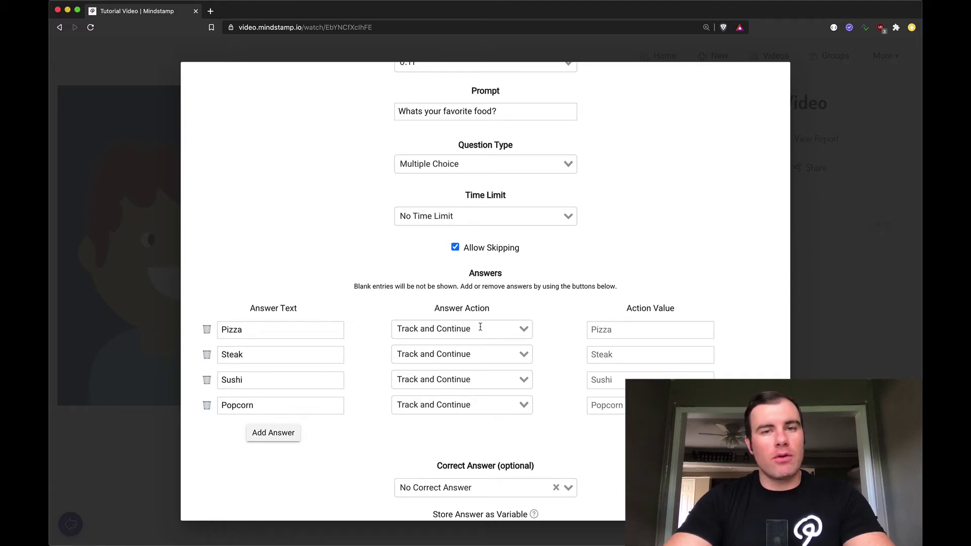
# Make the Pizza answer show the message 'Pizza is yummy!'
pyautogui.click(481, 328)
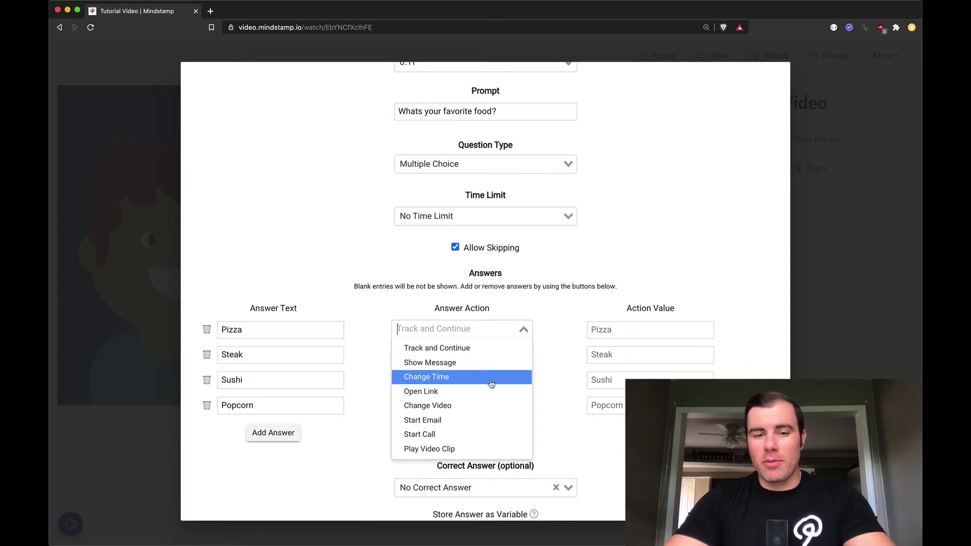
pyautogui.scroll(-1, 491, 382)
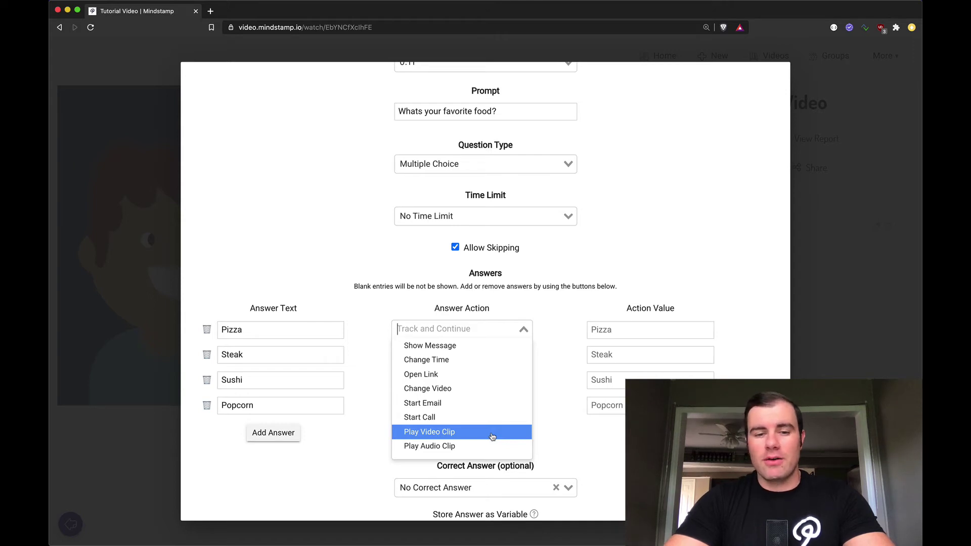
pyautogui.scroll(1, 492, 437)
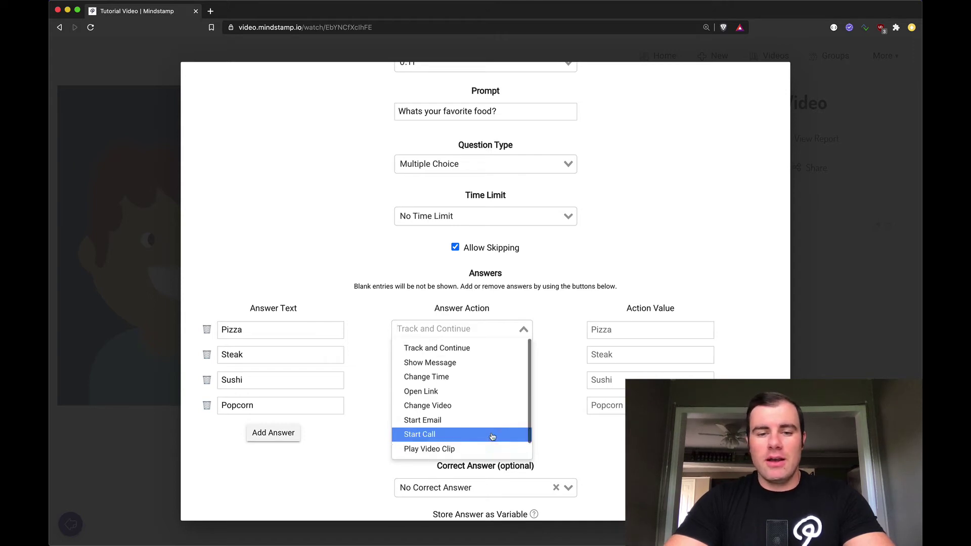
pyautogui.click(492, 369)
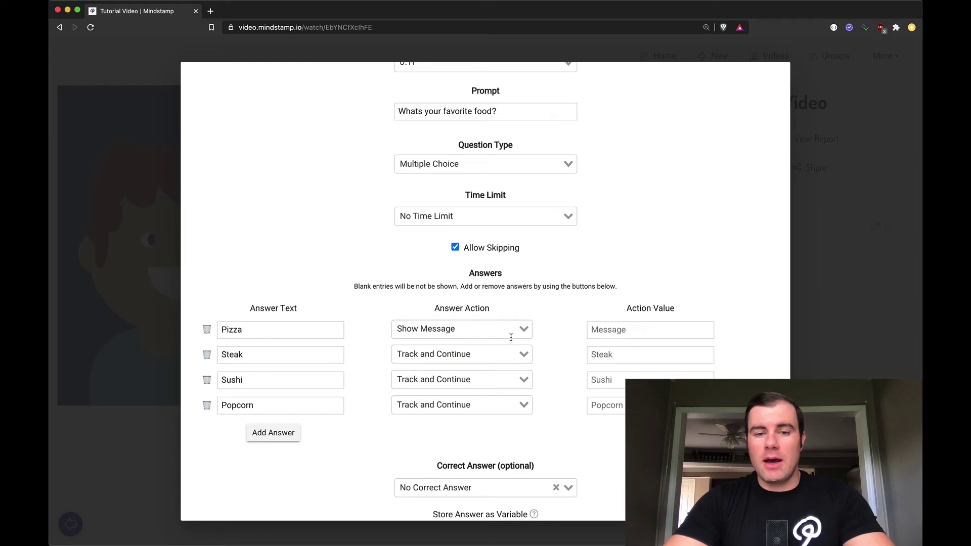
pyautogui.click(665, 333)
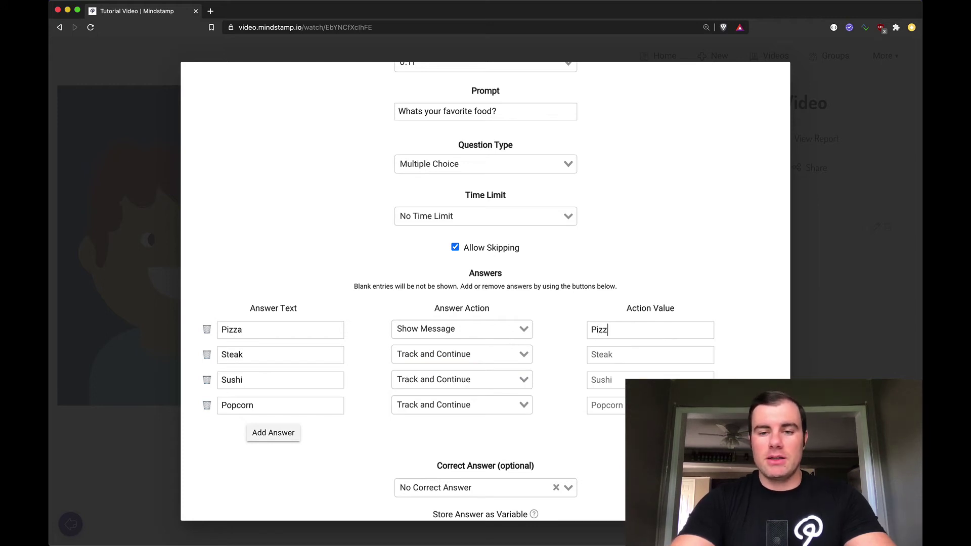
pyautogui.write('s yummy!')
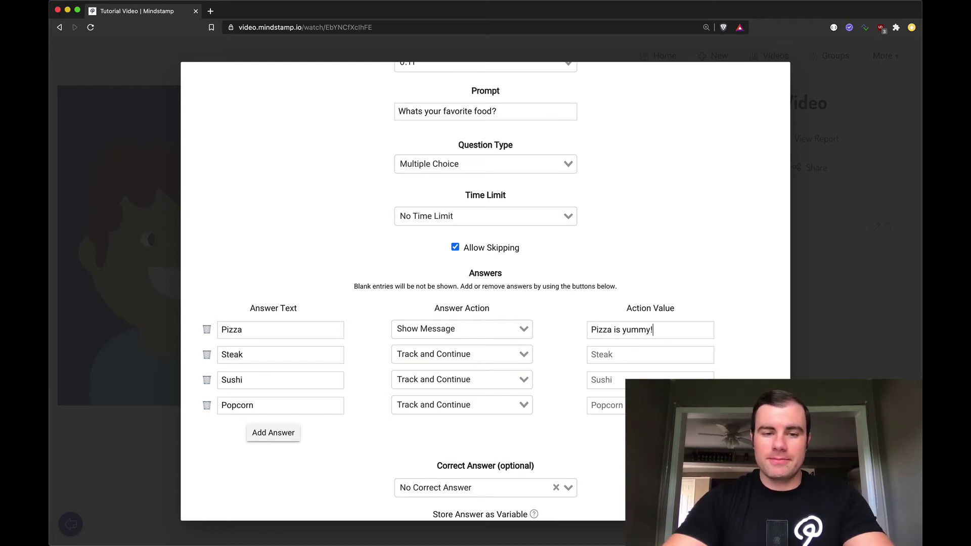
# Make the Steak answer jump the video to 0:01
pyautogui.click(440, 350)
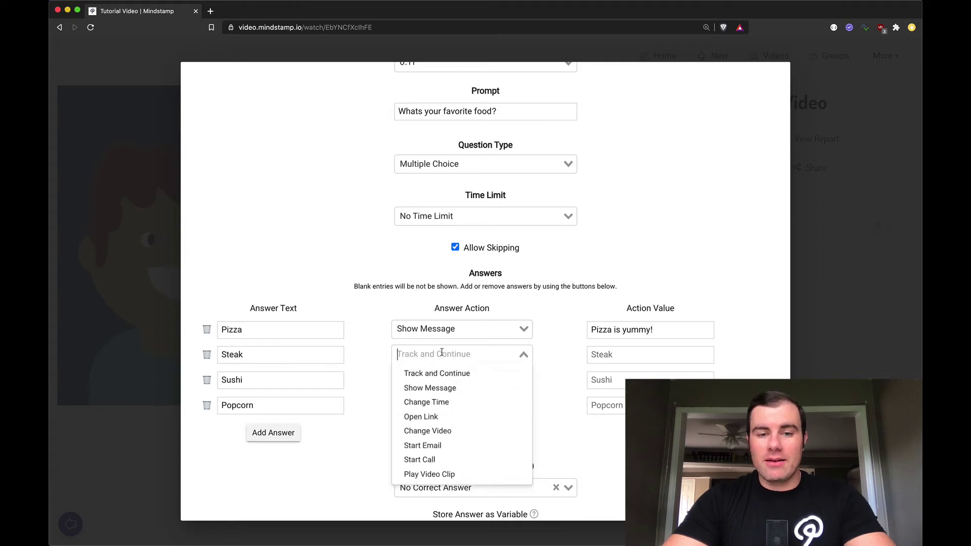
pyautogui.click(450, 403)
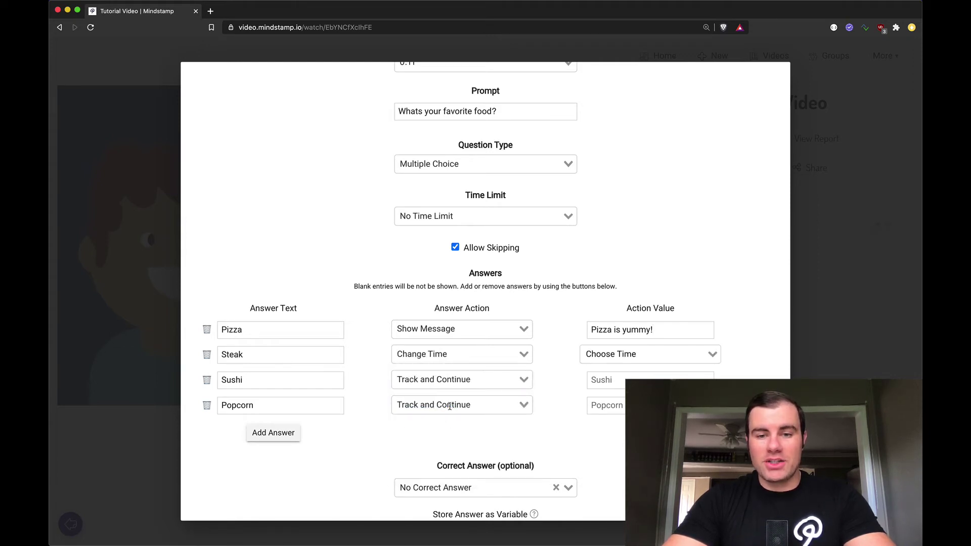
pyautogui.click(609, 354)
pyautogui.click(618, 389)
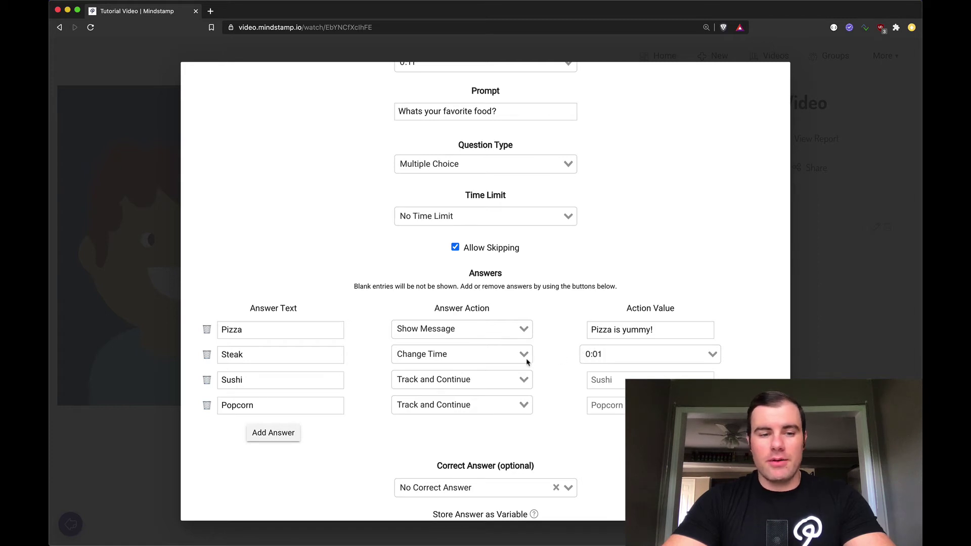
# Keep Sushi on Track and Continue and make Popcorn open popcorn.com
pyautogui.click(450, 382)
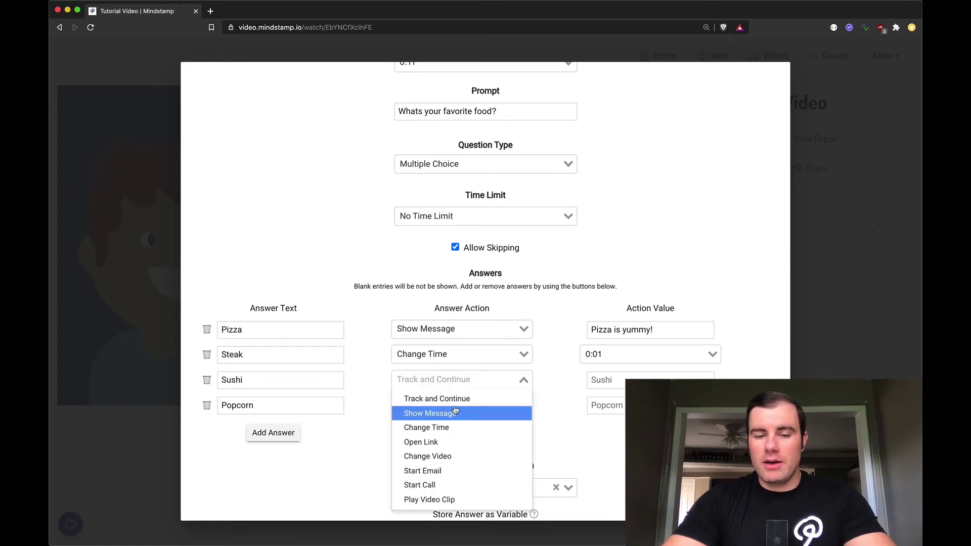
pyautogui.click(456, 400)
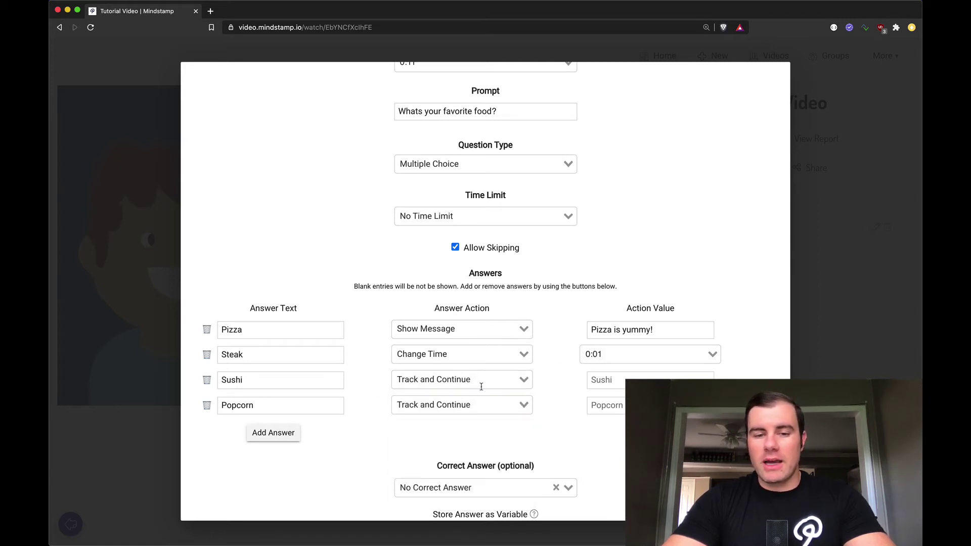
pyautogui.scroll(-1, 517, 372)
pyautogui.click(520, 383)
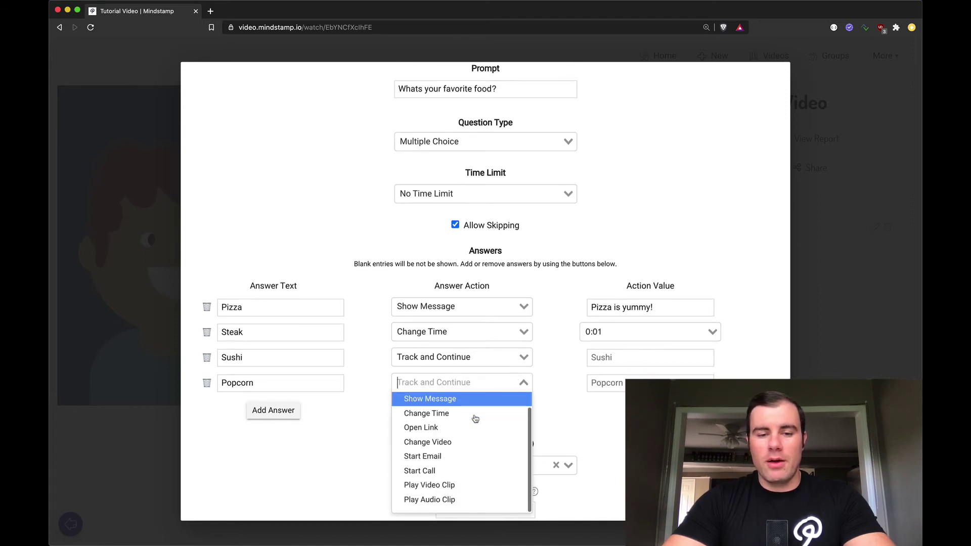
pyautogui.click(475, 430)
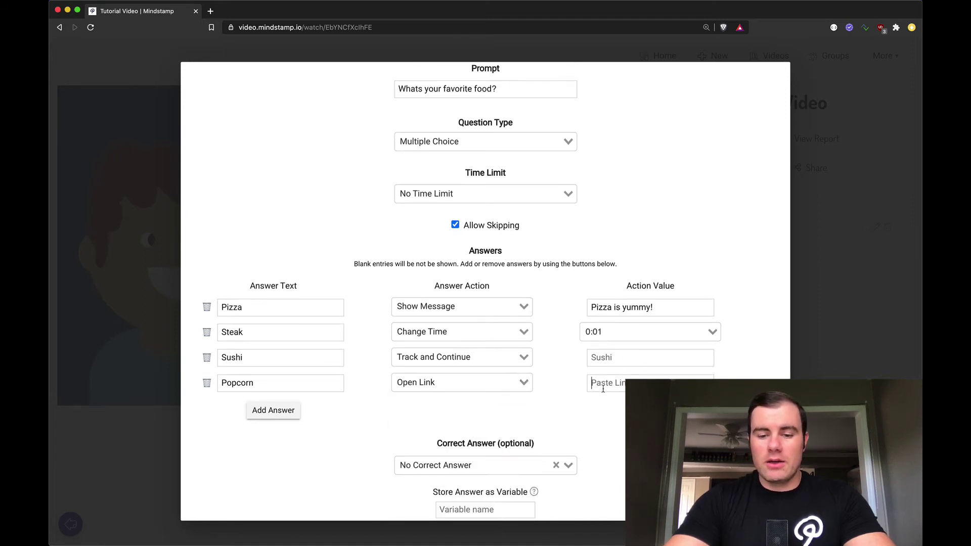
pyautogui.write('popcorn.com')
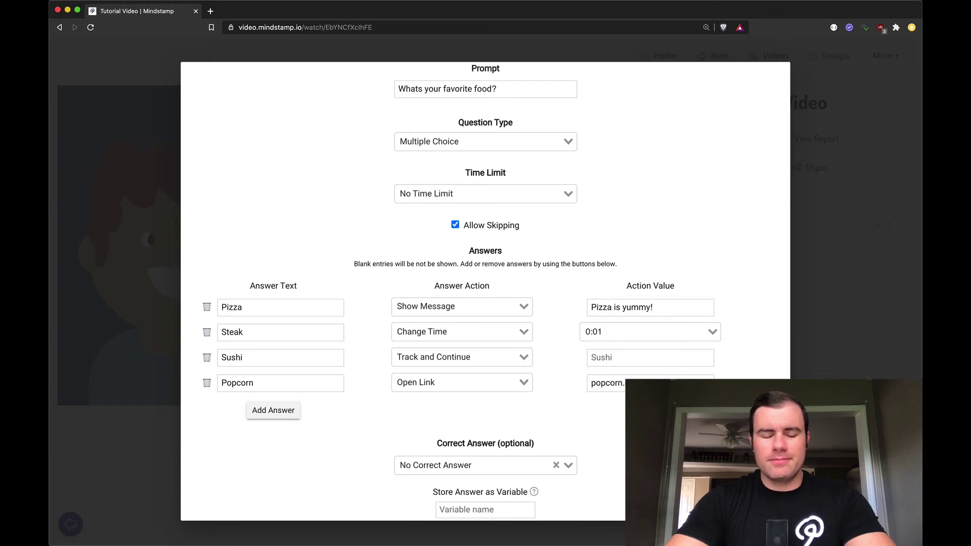
pyautogui.scroll(-2, 533, 391)
pyautogui.scroll(-1, 532, 391)
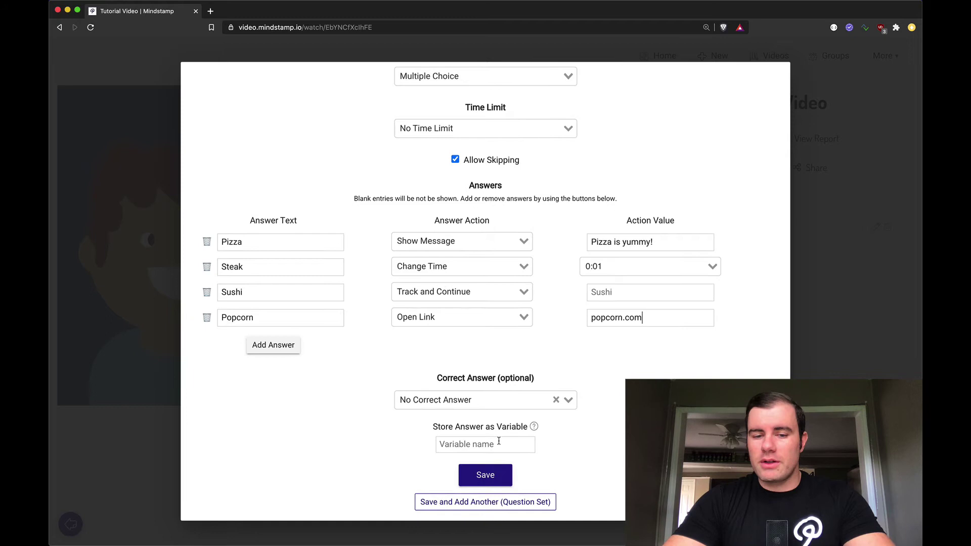
# Pick Sushi in the Correct Answer list and save the food question
pyautogui.scroll(-1, 503, 429)
pyautogui.click(509, 381)
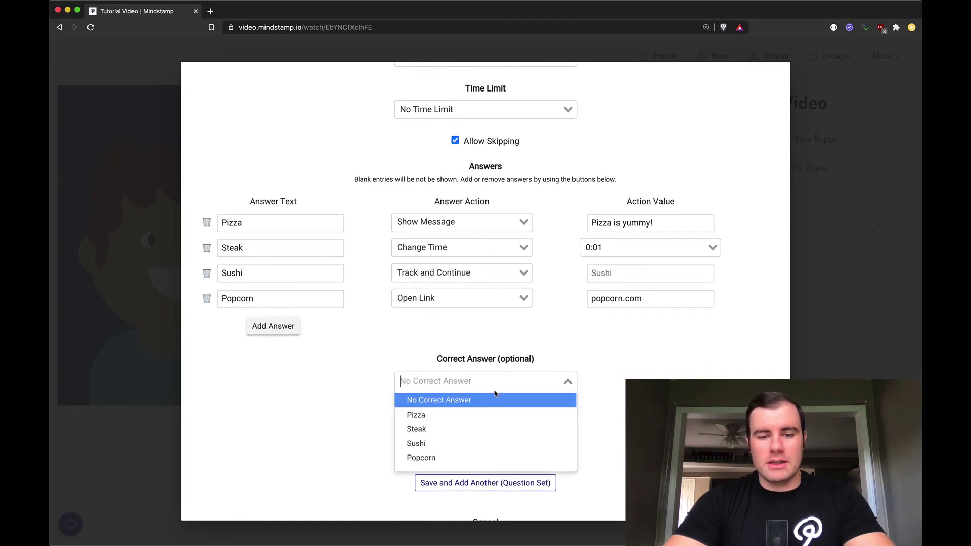
pyautogui.click(454, 444)
pyautogui.scroll(-2, 503, 348)
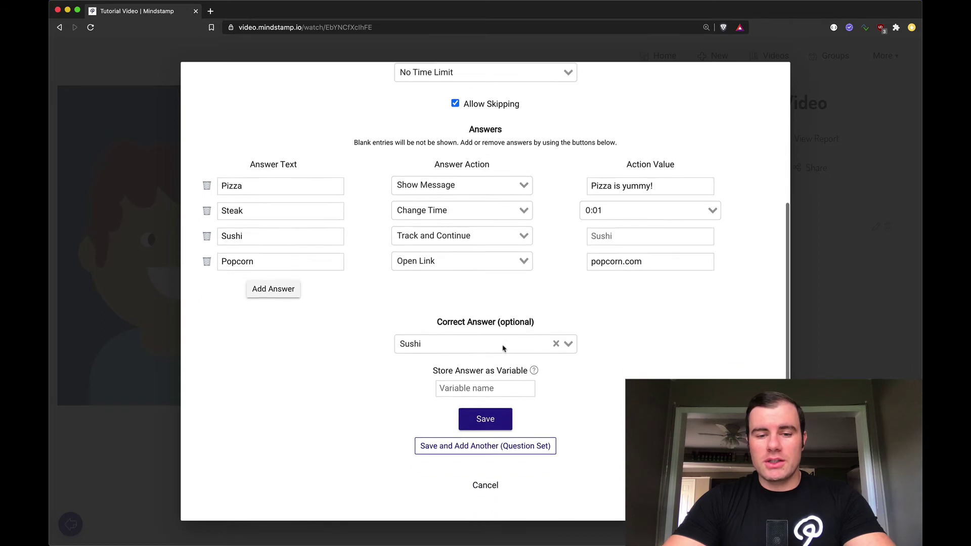
pyautogui.click(489, 418)
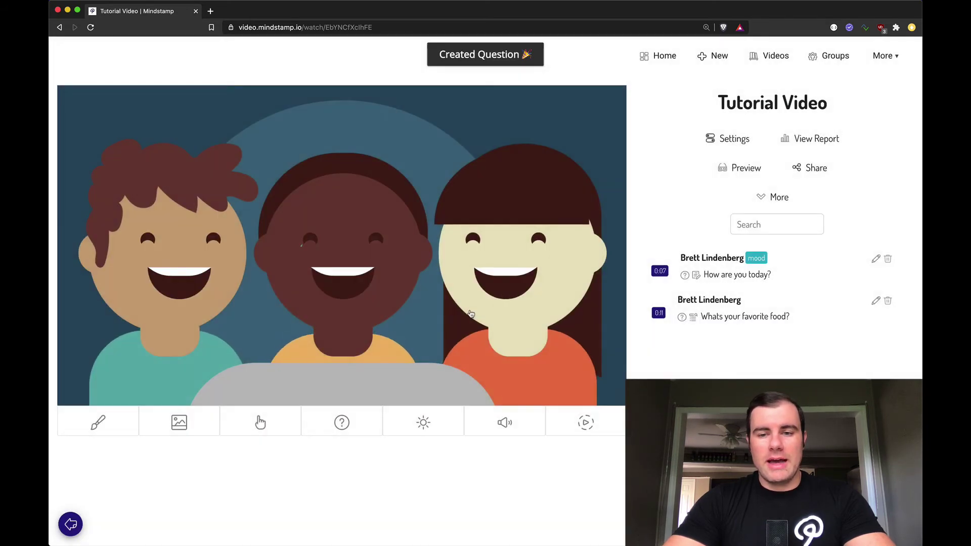
# Play to 0:15 and save the comment 'You said your mood was: {{mood}}' there
pyautogui.click(528, 310)
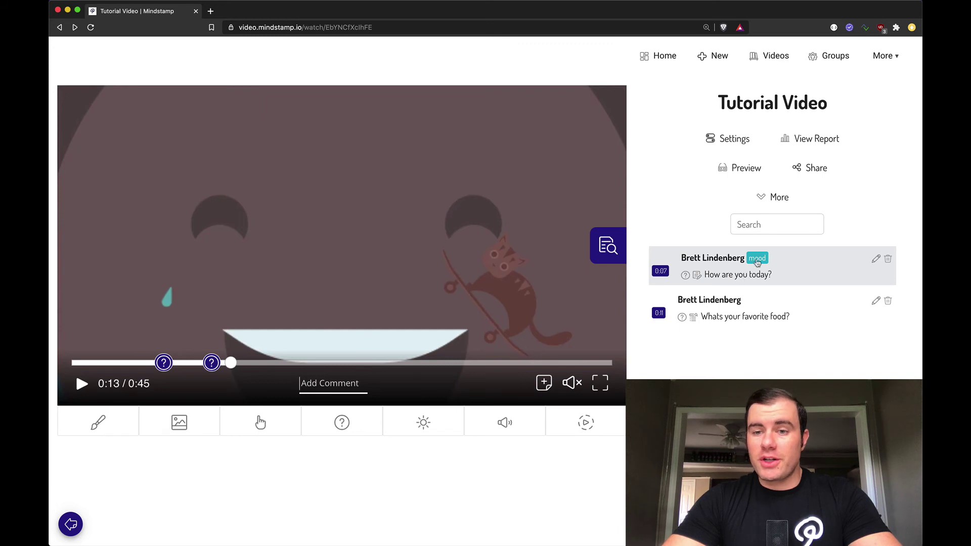
pyautogui.click(486, 300)
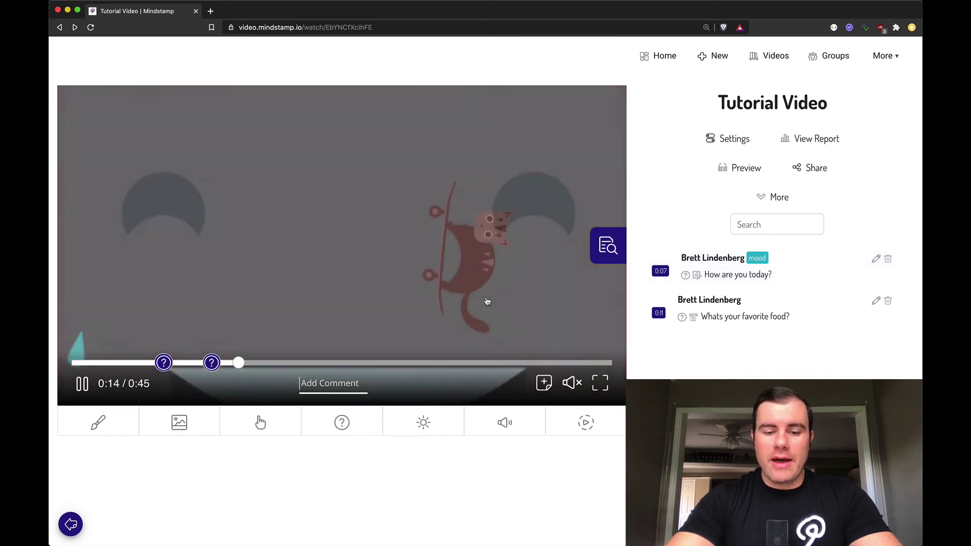
pyautogui.write('You said ')
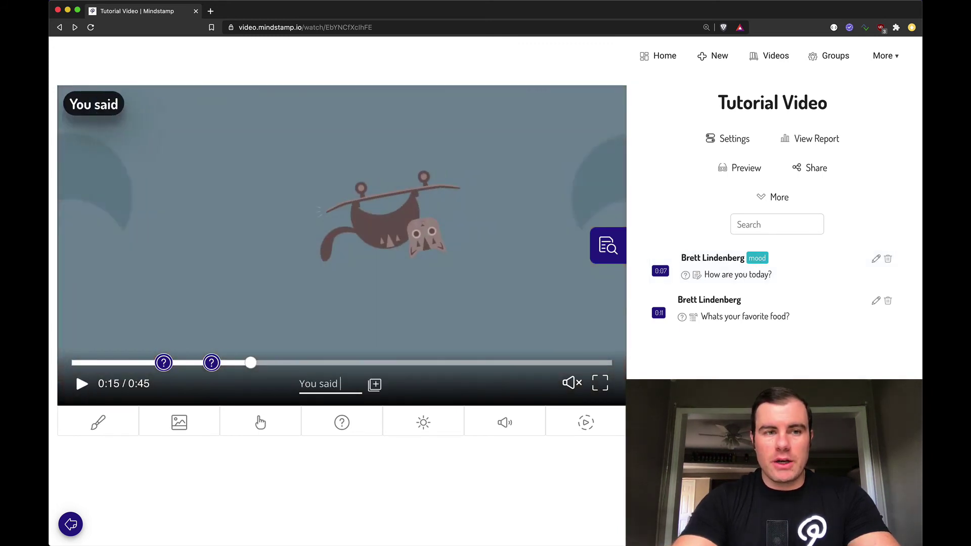
pyautogui.write('your mood was:')
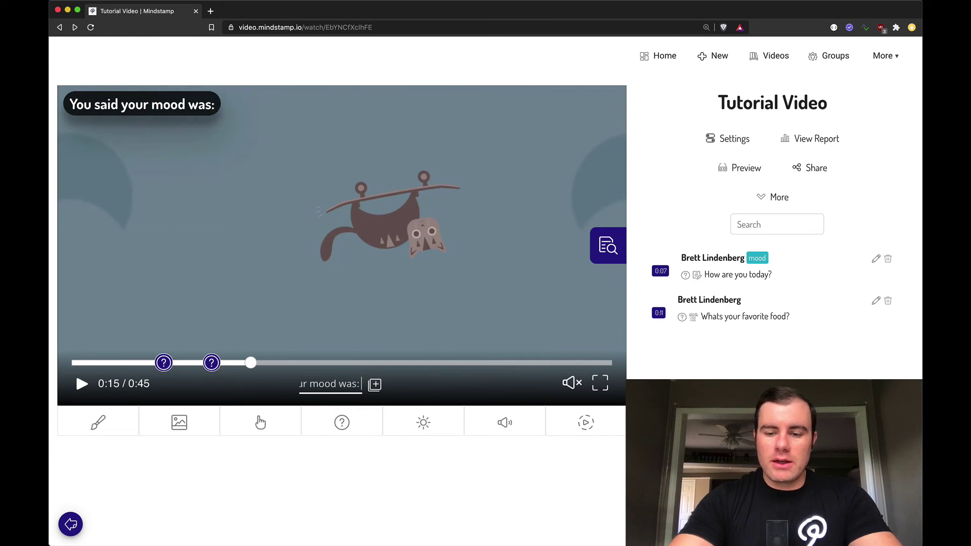
pyautogui.write(' {{')
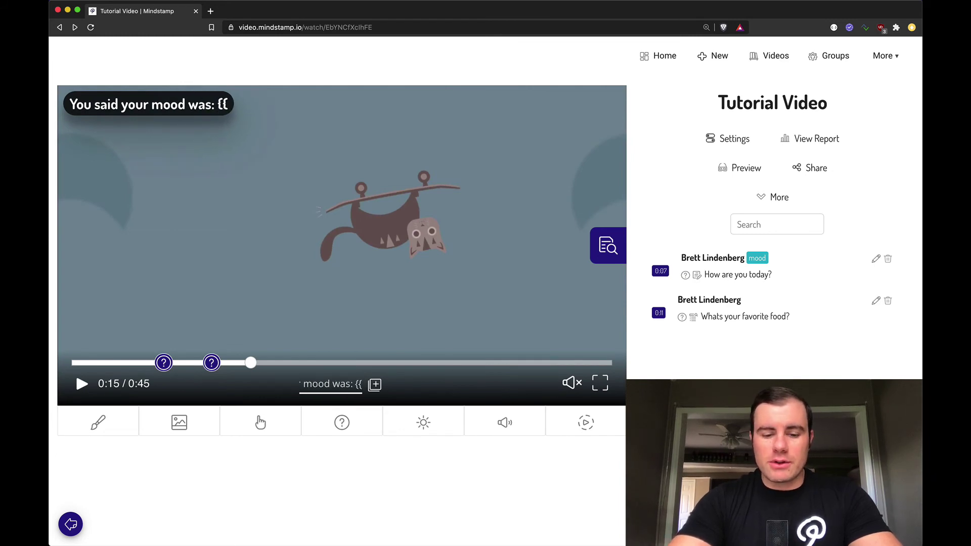
pyautogui.write('mood}}')
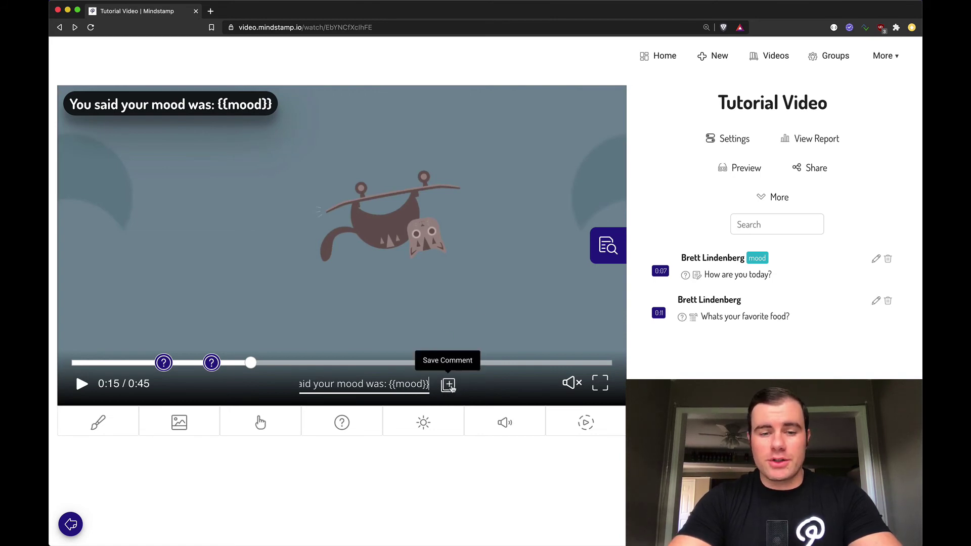
pyautogui.click(448, 386)
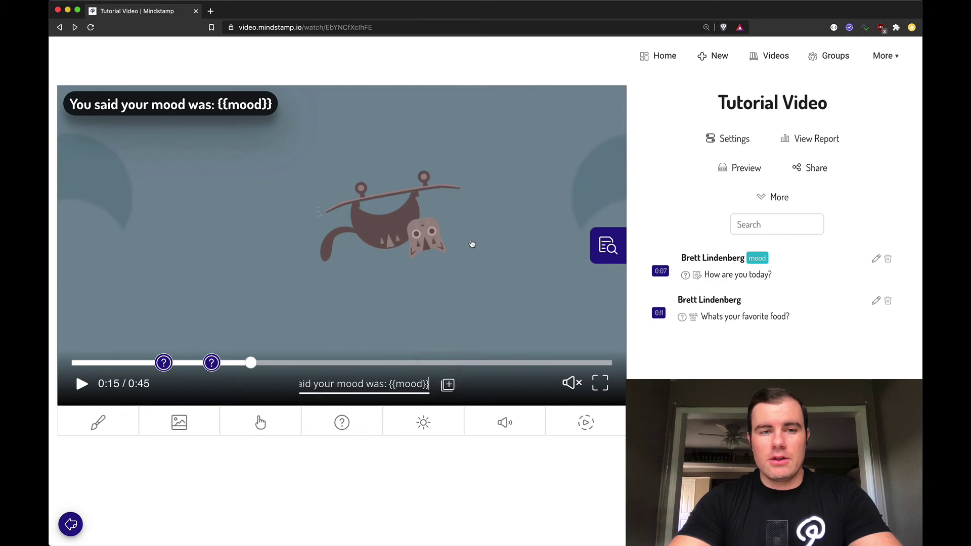
pyautogui.click(472, 241)
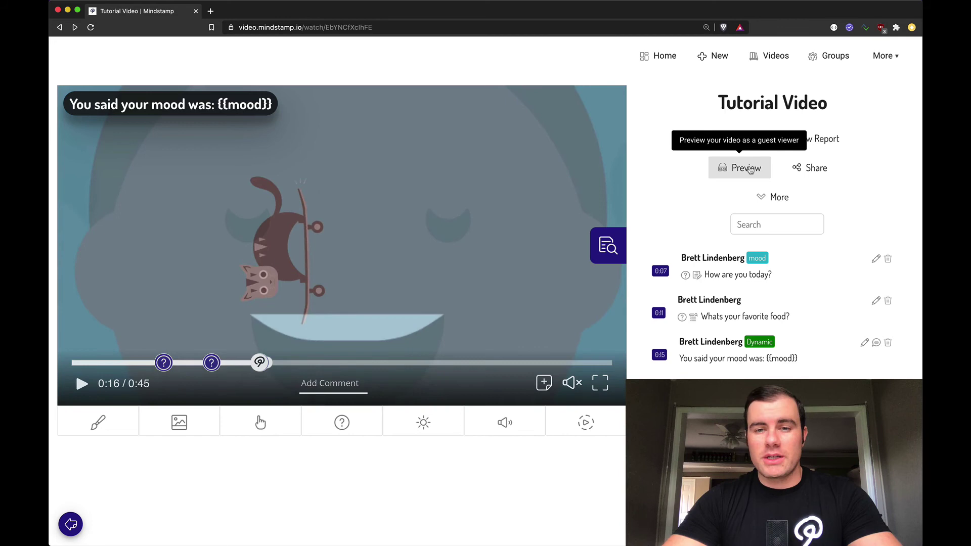
# Play the guest preview and answer the mood question with 'great'
pyautogui.click(740, 175)
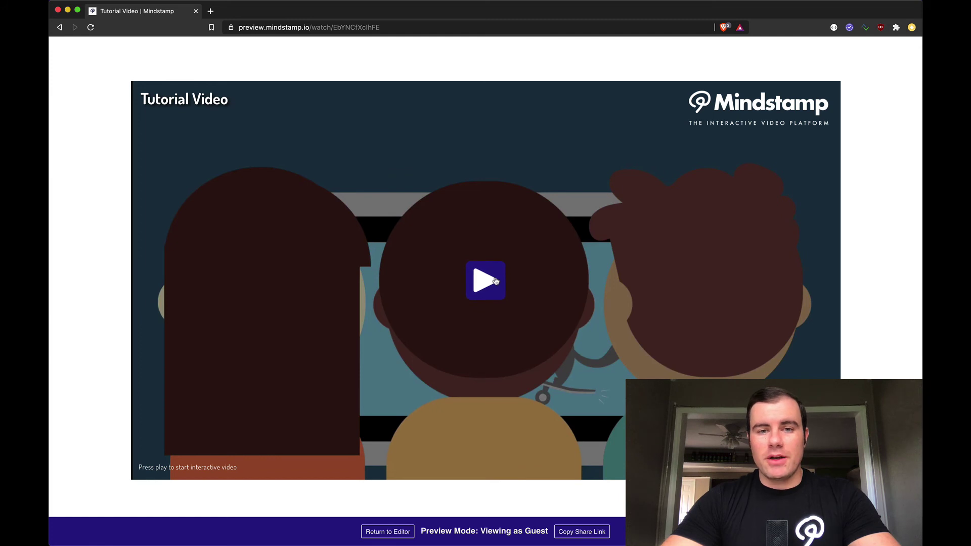
pyautogui.click(495, 281)
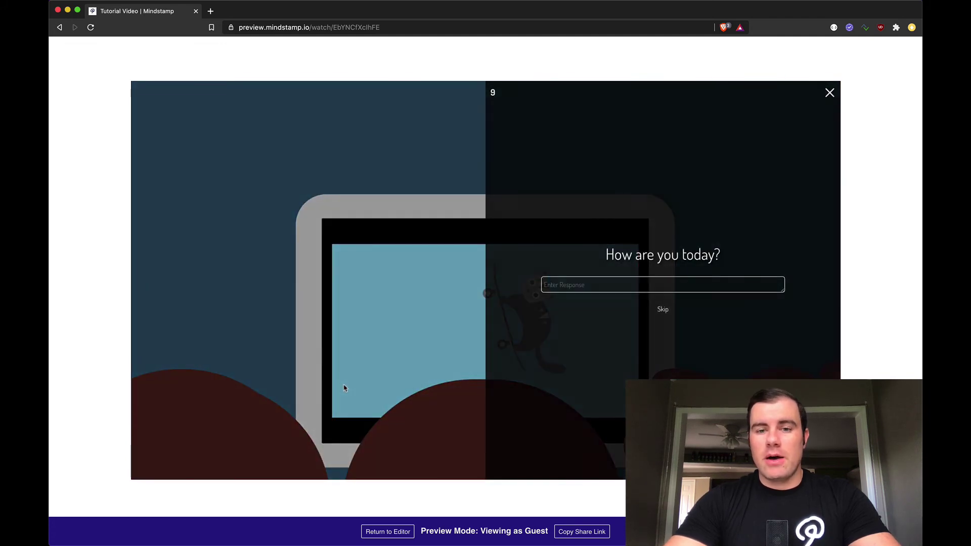
pyautogui.write('great!')
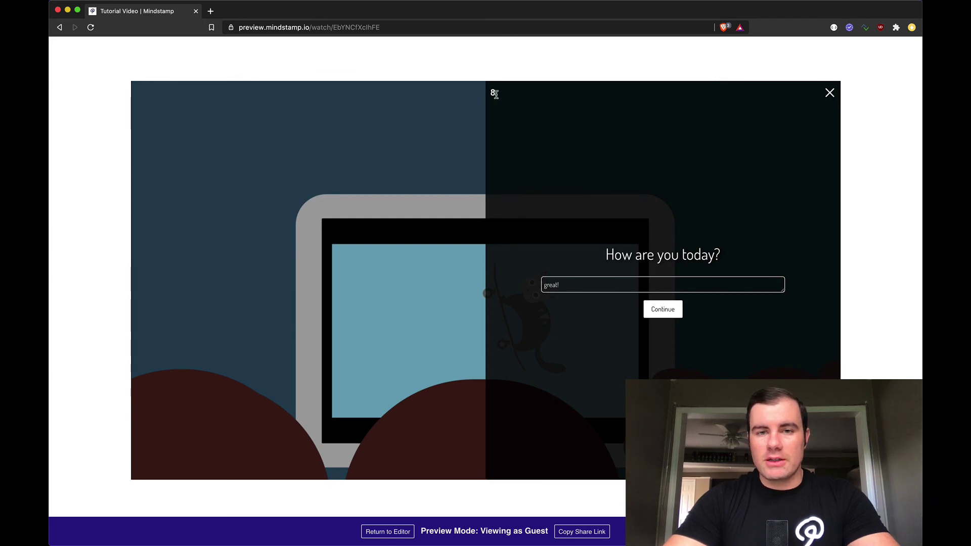
pyautogui.click(665, 308)
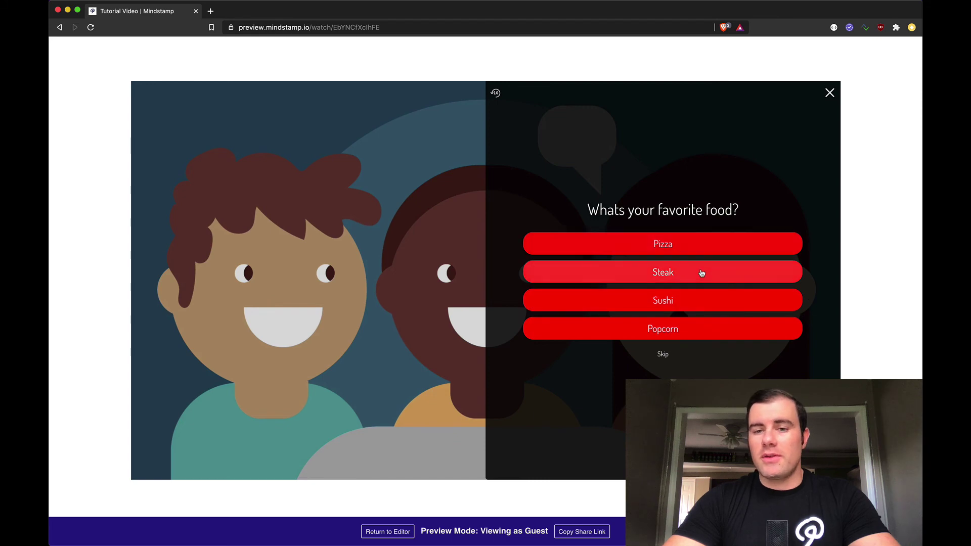
# Answer Sushi to the food question and continue the video
pyautogui.click(701, 306)
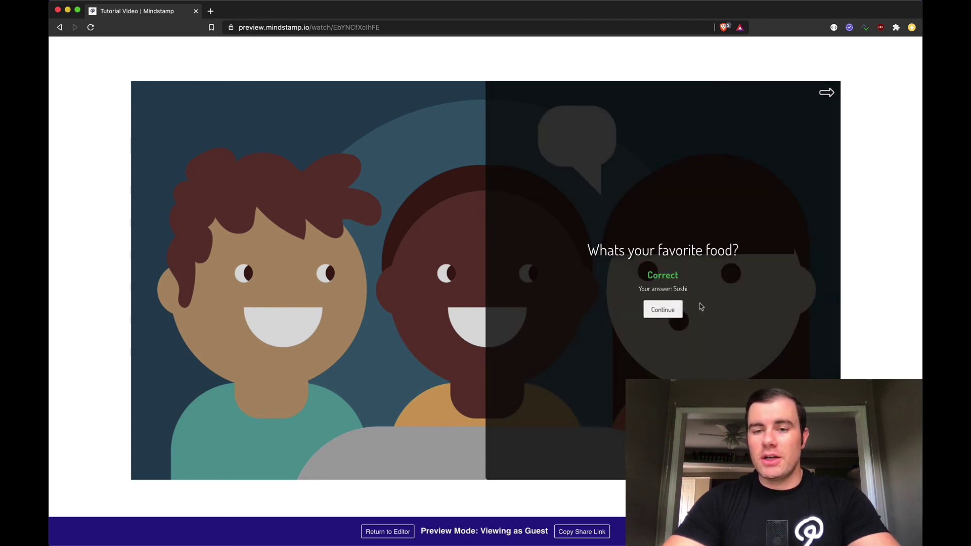
pyautogui.click(672, 315)
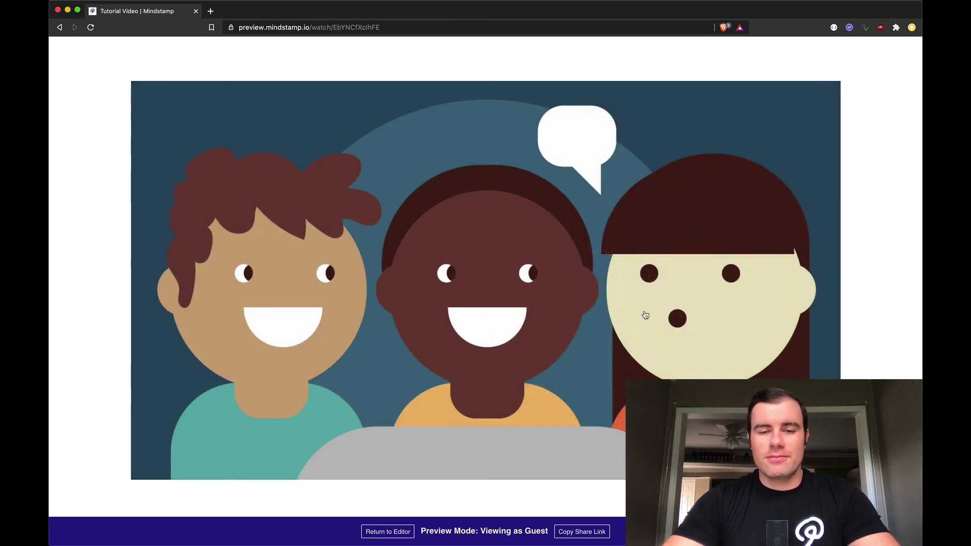